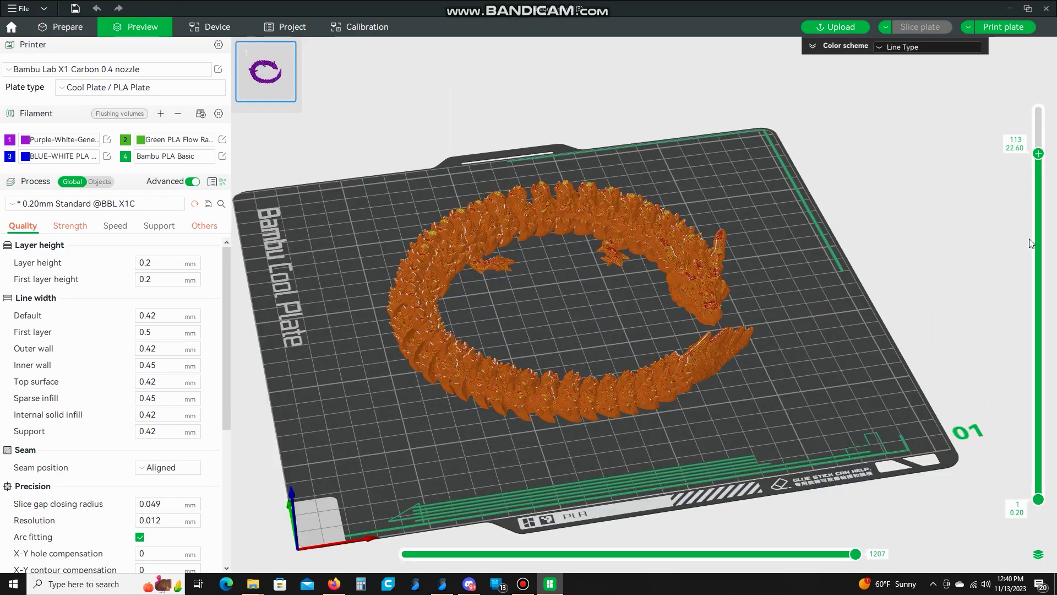
# Lower the preview to the first layers, then advance to layer 15 to examine the dragon's head and neck segments
pyautogui.moveTo(1020, 408); pyautogui.dragTo(1028, 539)
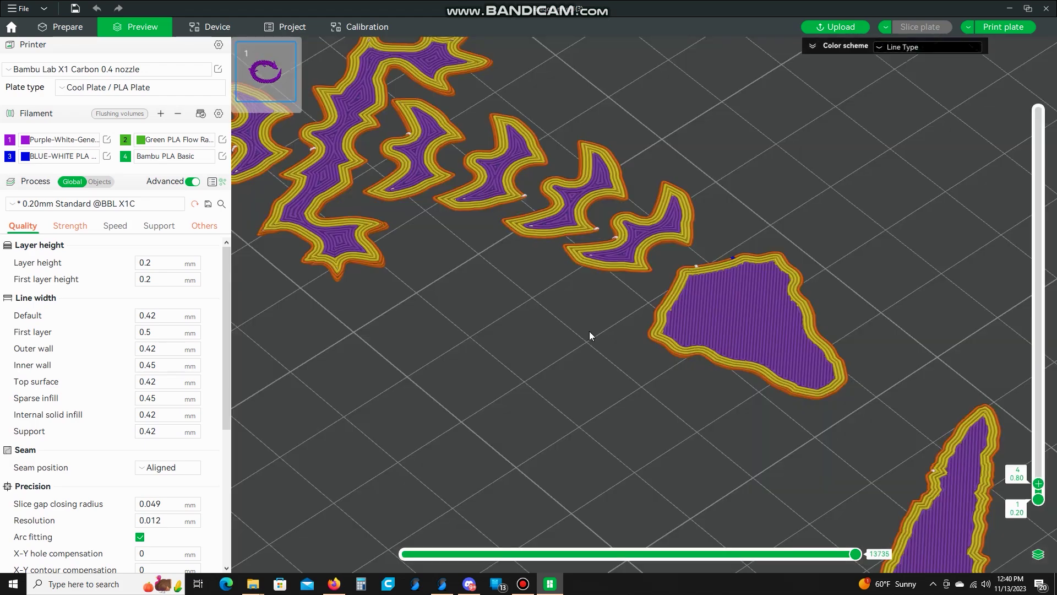
pyautogui.press('Up')
pyautogui.press('Up')
pyautogui.press('Up')
pyautogui.press('Up')
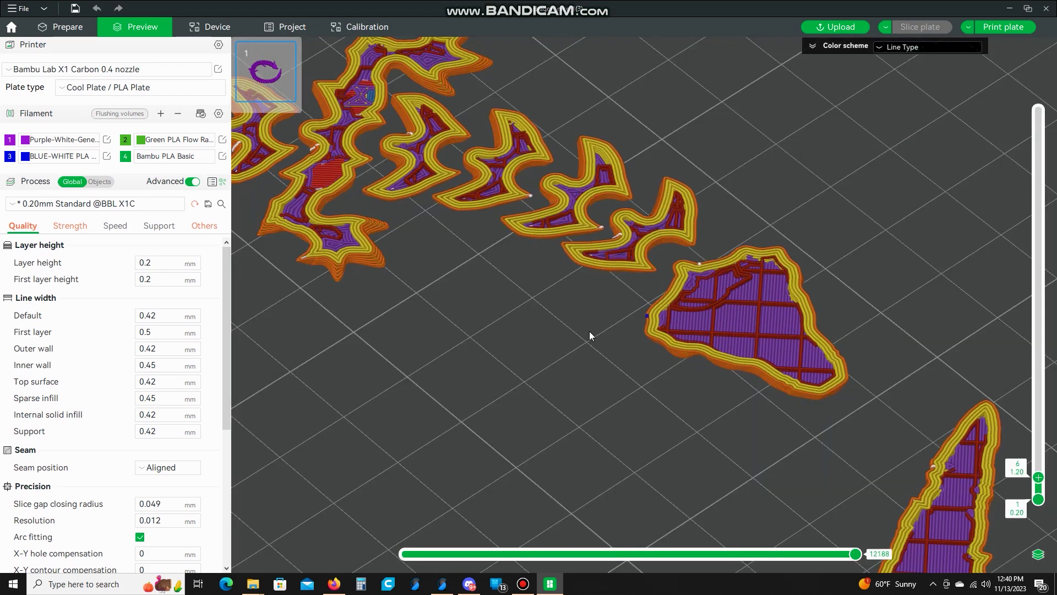
pyautogui.press('Up')
pyautogui.press('Up')
pyautogui.press('Up')
pyautogui.press('Up')
pyautogui.press('Up')
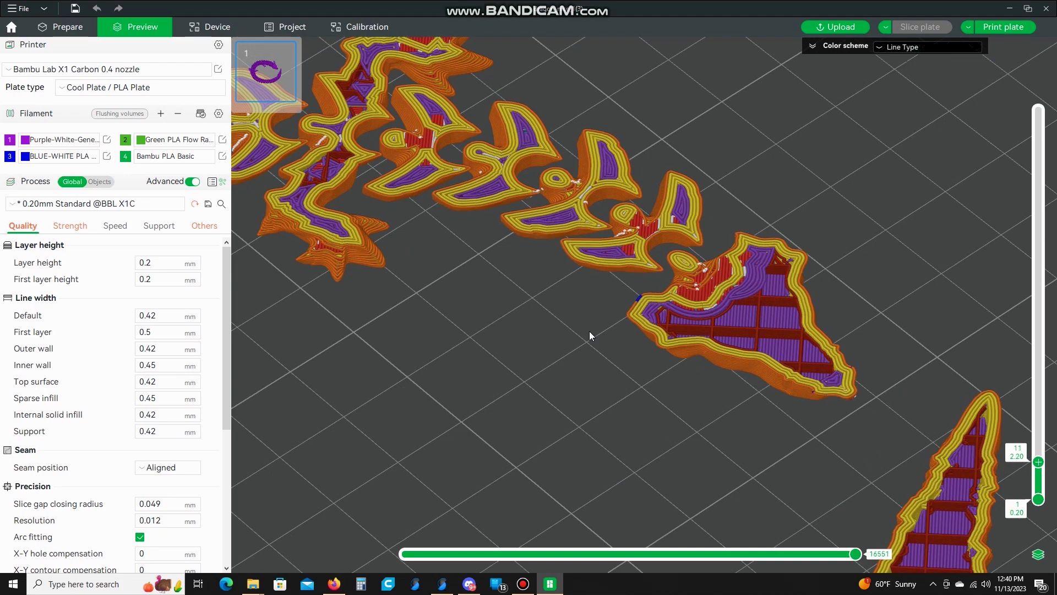
pyautogui.press('Up')
pyautogui.press('Up')
pyautogui.press('Up')
pyautogui.press('Up')
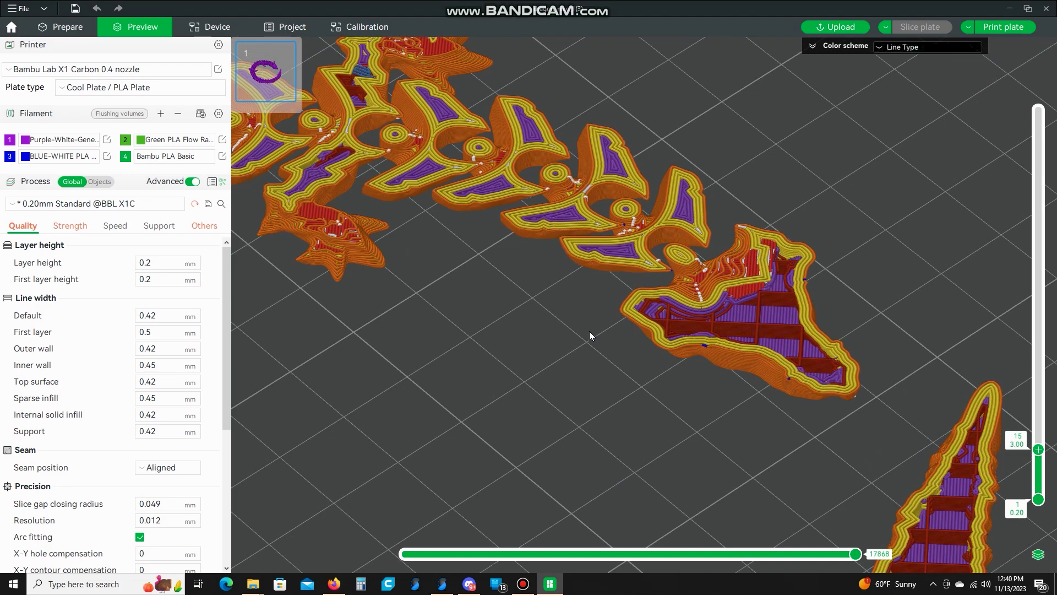
# Inspect the round joint posts between the dragon's neck segments up close while advancing the preview to layer 21
pyautogui.scroll(4, 603, 327)
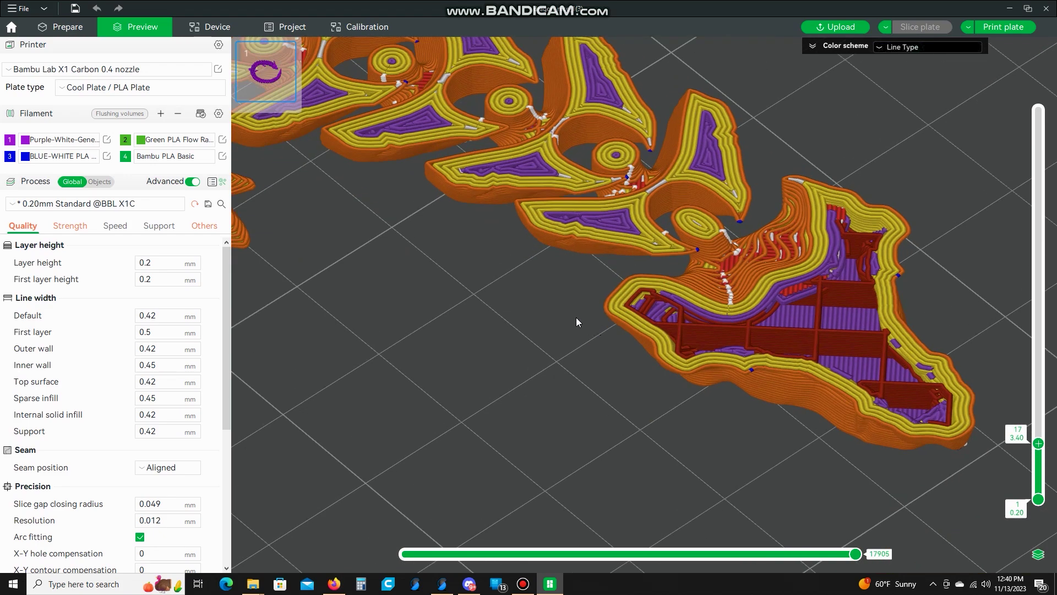
pyautogui.moveTo(572, 315); pyautogui.dragTo(656, 449, button='right')
pyautogui.moveTo(657, 449); pyautogui.dragTo(650, 442)
pyautogui.moveTo(532, 348)
pyautogui.mouseDown(button='right')
pyautogui.moveTo(610, 453)
pyautogui.moveTo(644, 460)
pyautogui.mouseUp(button='right')
pyautogui.scroll(1, 644, 459)
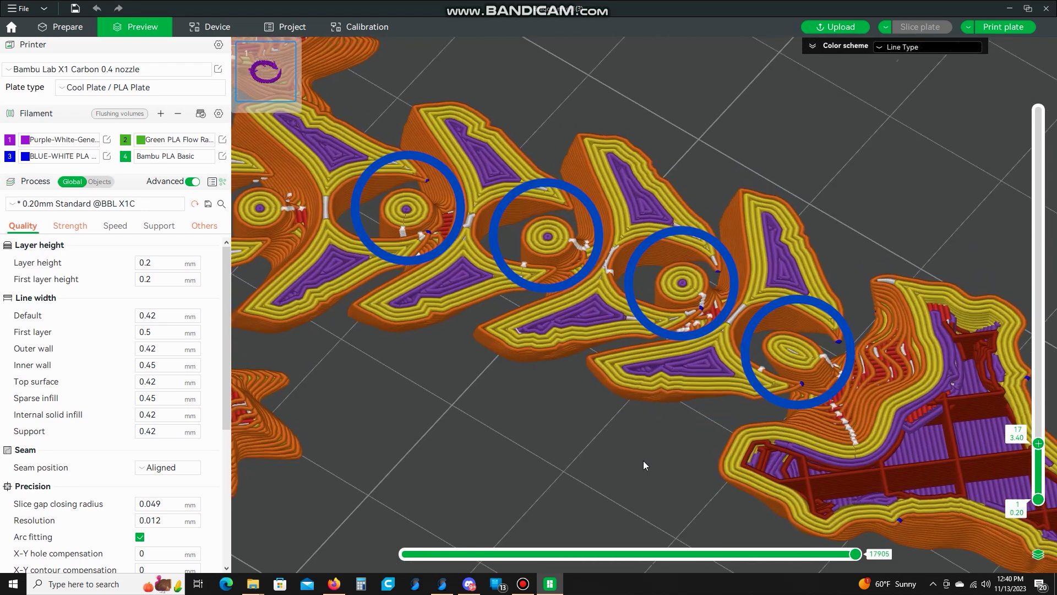
pyautogui.press('Up')
pyautogui.press('Up')
pyautogui.press('Up')
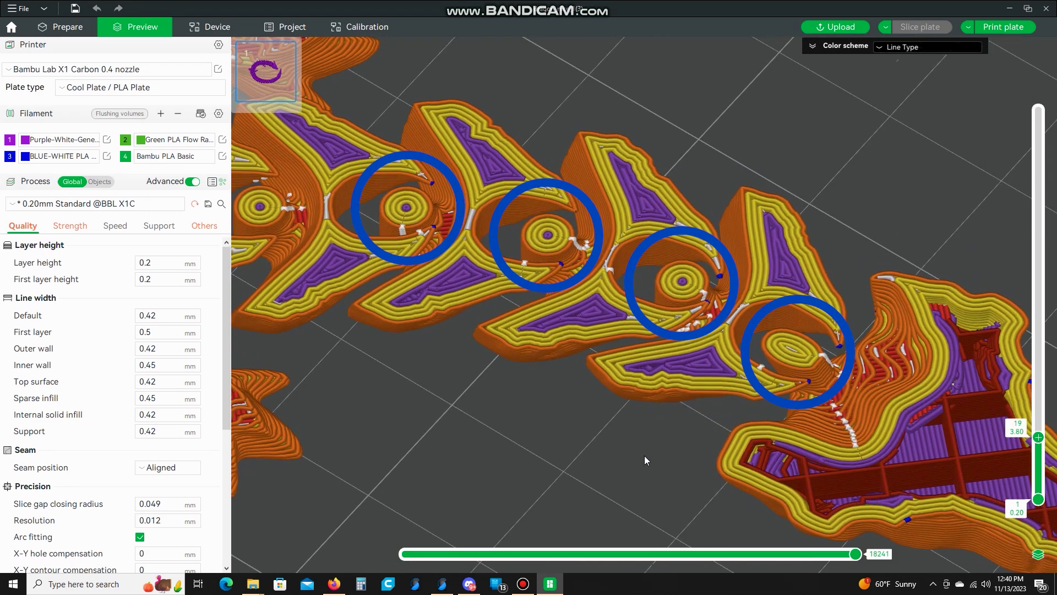
pyautogui.press('Up')
pyautogui.press('Up')
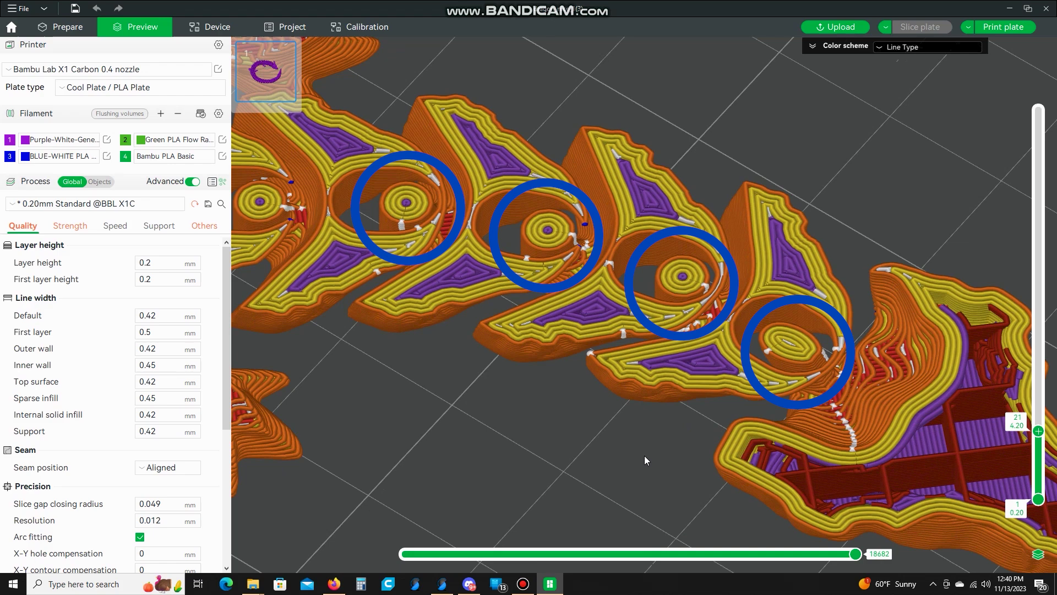
# Examine the neck joints from a lower angle, advancing the sliced preview to layer 35
pyautogui.scroll(-4, 645, 451)
pyautogui.moveTo(644, 451)
pyautogui.mouseDown()
pyautogui.moveTo(643, 409)
pyautogui.moveTo(638, 449)
pyautogui.mouseUp()
pyautogui.moveTo(638, 448); pyautogui.dragTo(561, 346, button='right')
pyautogui.scroll(3, 561, 346)
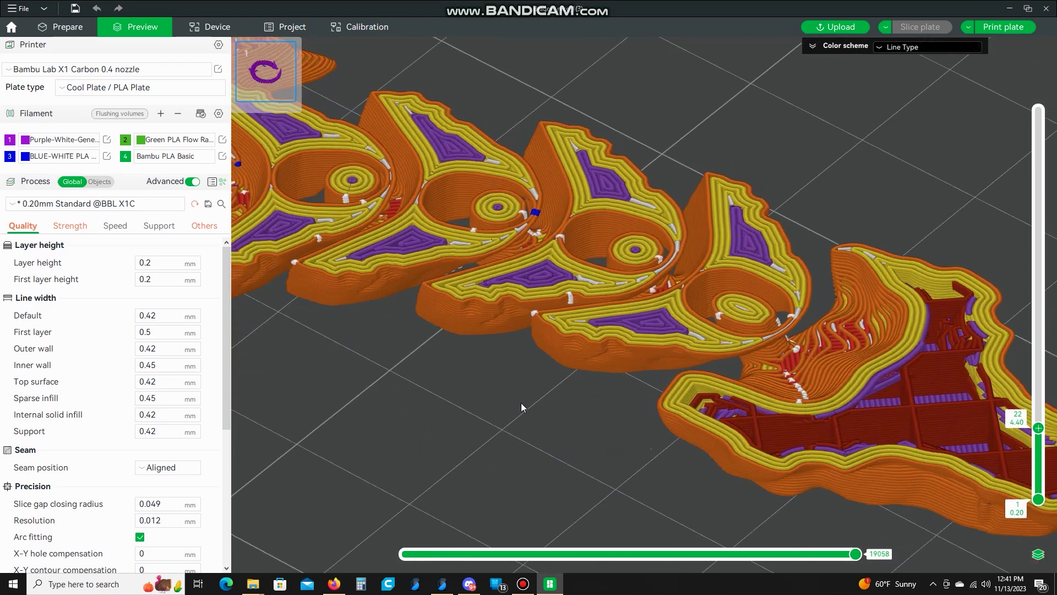
pyautogui.press('Up')
pyautogui.press('Up')
pyautogui.press('Up')
pyautogui.press('Up')
pyautogui.press('Up')
pyautogui.press('Up')
pyautogui.press('Up')
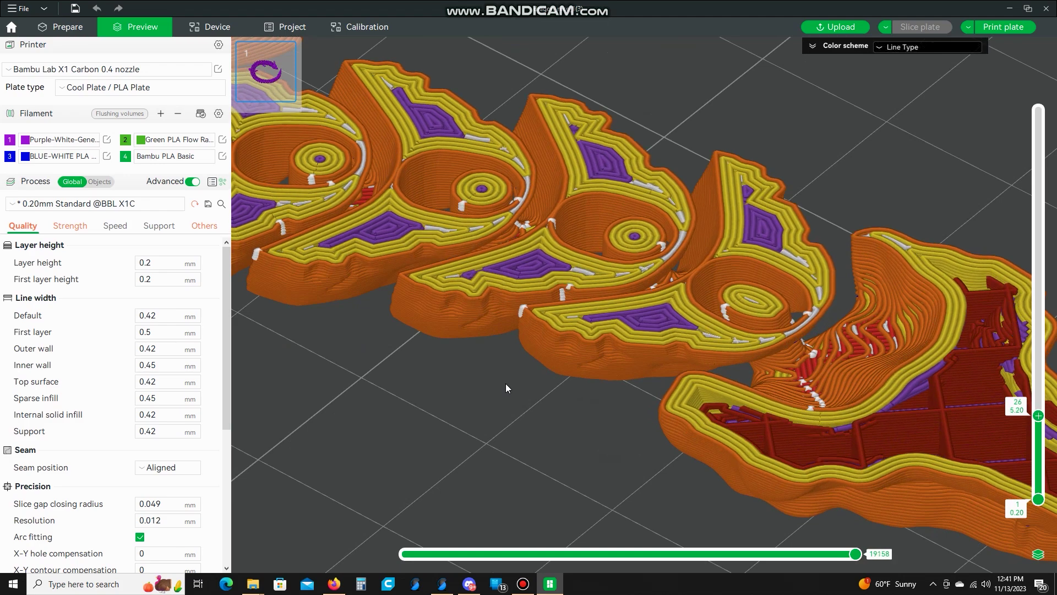
pyautogui.press('Up')
pyautogui.press('Up')
pyautogui.press('Up')
pyautogui.press('Up')
pyautogui.press('Up')
pyautogui.press('Up')
pyautogui.press('Up')
pyautogui.press('Up')
pyautogui.press('Up')
pyautogui.press('Up')
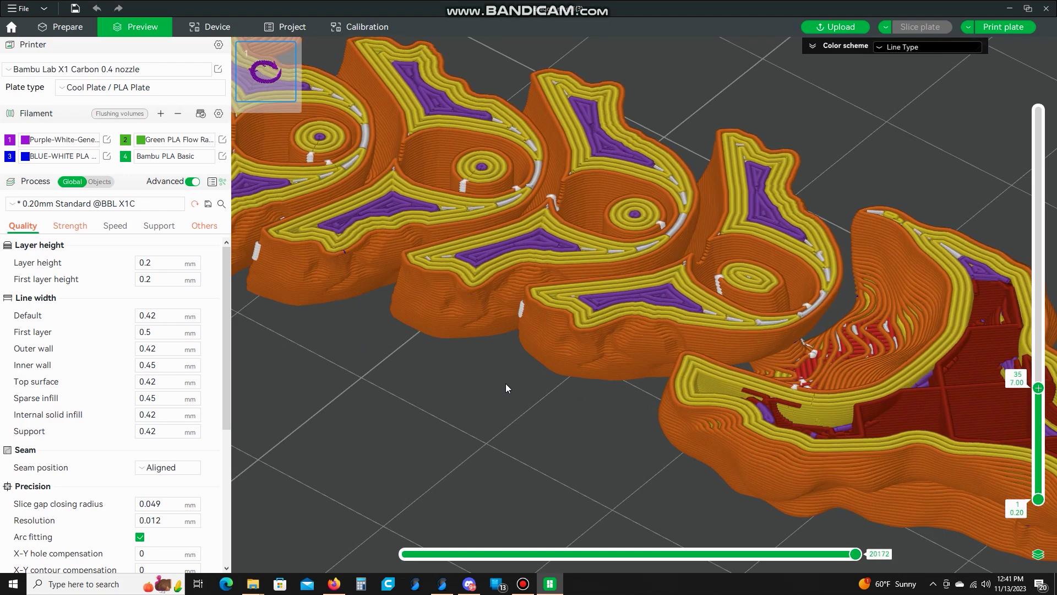
# Advance the dragon preview to layer 57 to inspect where the joint posts meet the neighbouring segments
pyautogui.press('Up')
pyautogui.press('Up')
pyautogui.press('Up')
pyautogui.press('Up')
pyautogui.press('Up')
pyautogui.press('Up')
pyautogui.press('Up')
pyautogui.press('Up')
pyautogui.press('Up')
pyautogui.press('Up')
pyautogui.press('Up')
pyautogui.press('Up')
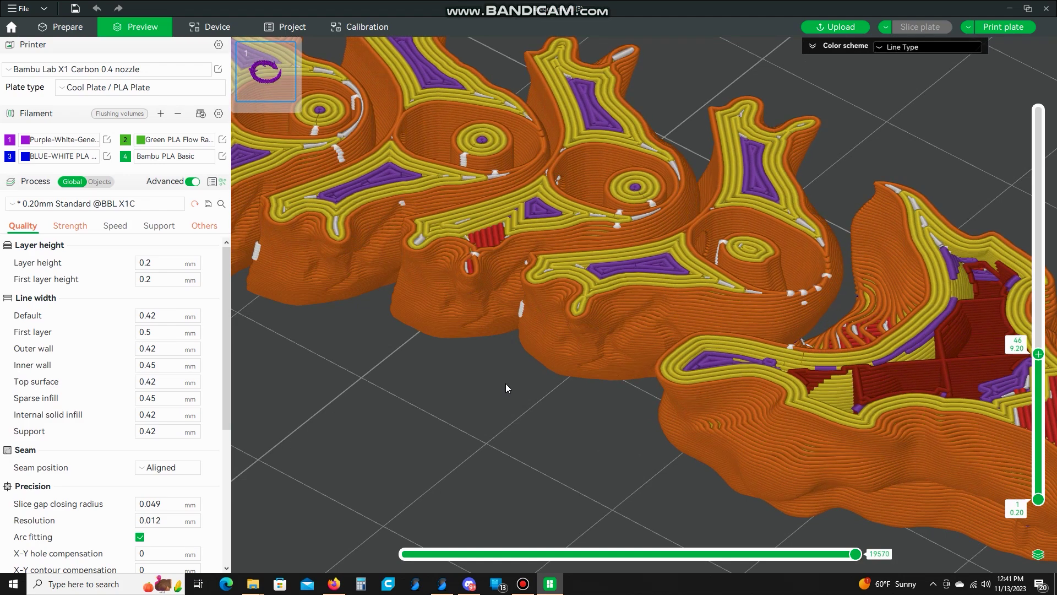
pyautogui.press('Up')
pyautogui.press('Up')
pyautogui.press('Up')
pyautogui.press('Up')
pyautogui.press('Up')
pyautogui.press('Up')
pyautogui.press('Up')
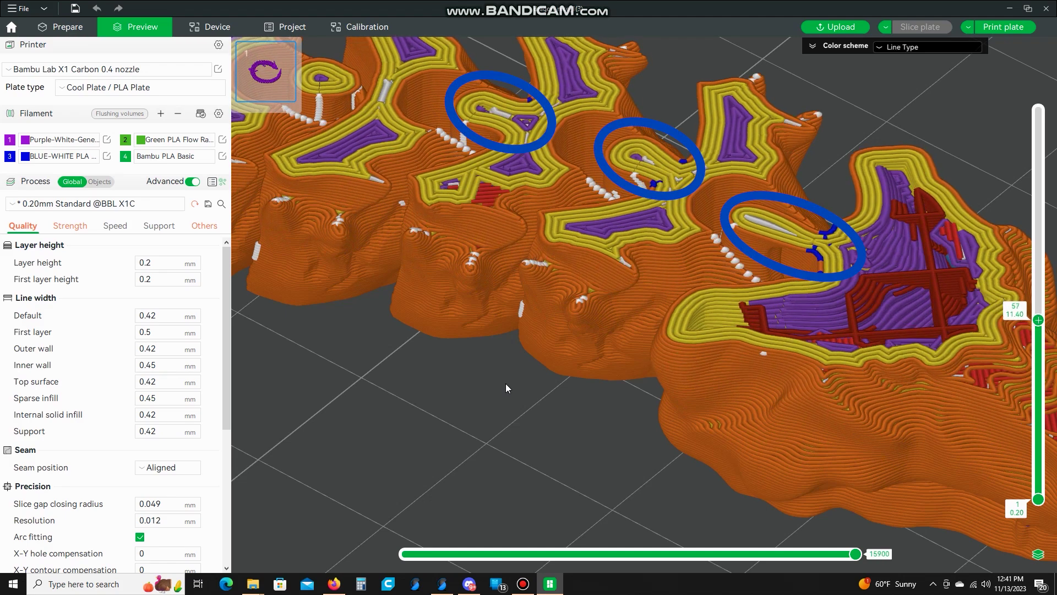
pyautogui.press('Down')
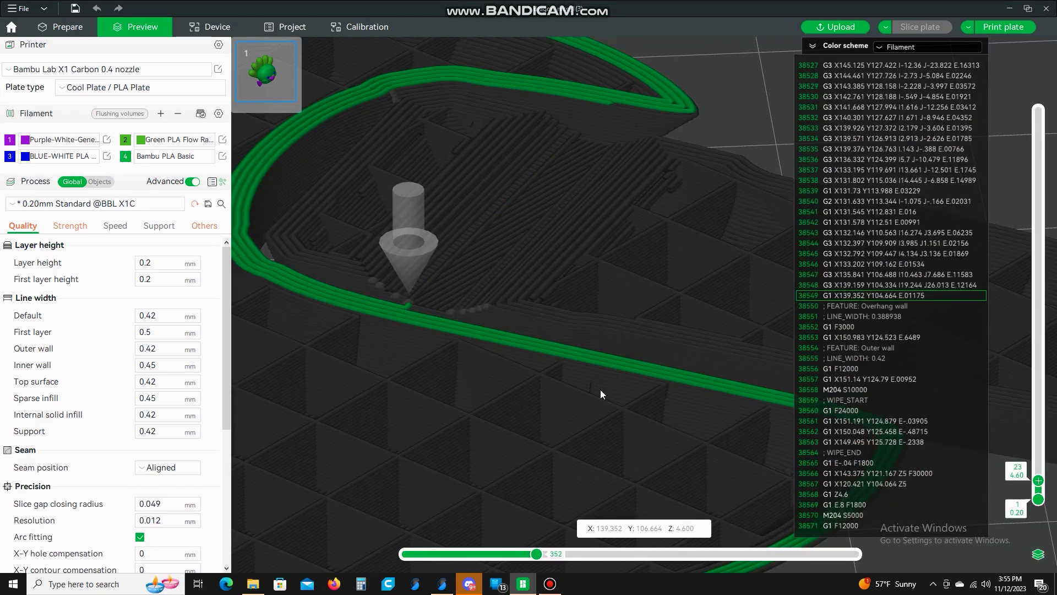
# Advance layer 23's toolpath to the overhang wall line bridging the turkey's hinge gap, then show the complete layer
pyautogui.press('Right')
pyautogui.moveTo(543, 356); pyautogui.dragTo(505, 361)
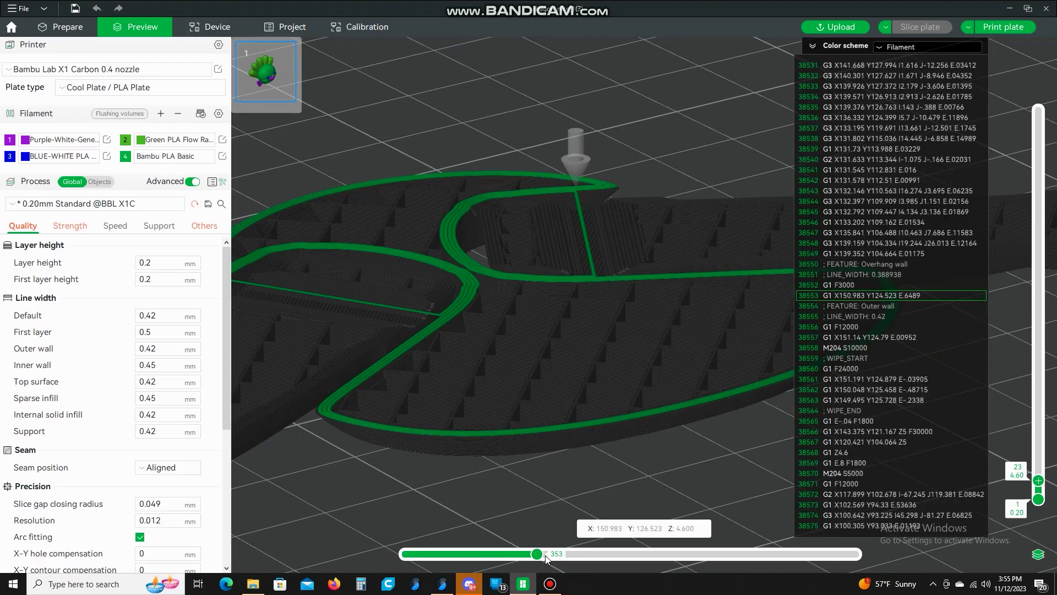
pyautogui.moveTo(538, 554); pyautogui.dragTo(947, 497)
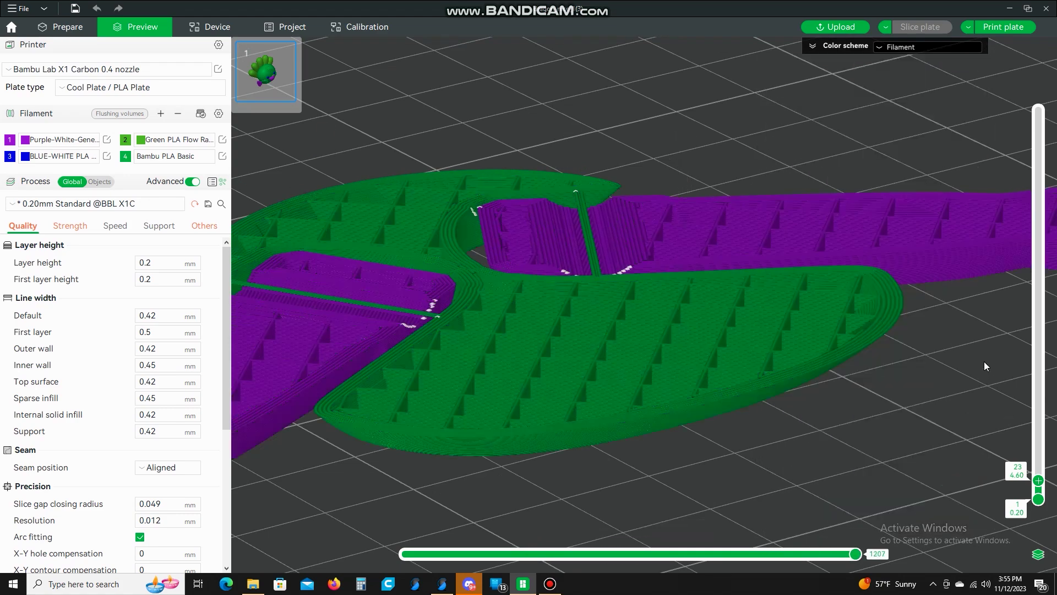
# Inspect the green bridge across the purple hinge piece up close, advancing the turkey preview to layer 31
pyautogui.scroll(3, 790, 251)
pyautogui.moveTo(789, 251); pyautogui.dragTo(839, 331, button='right')
pyautogui.moveTo(838, 331); pyautogui.dragTo(823, 325)
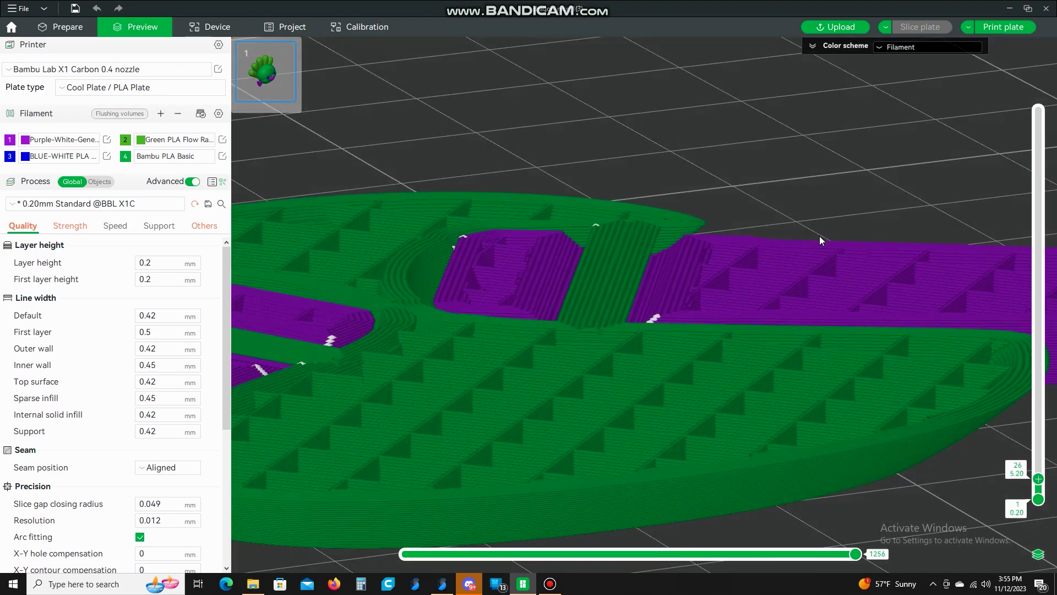
pyautogui.press('Up')
pyautogui.press('Up')
pyautogui.press('Up')
pyautogui.press('Up')
pyautogui.press('Up')
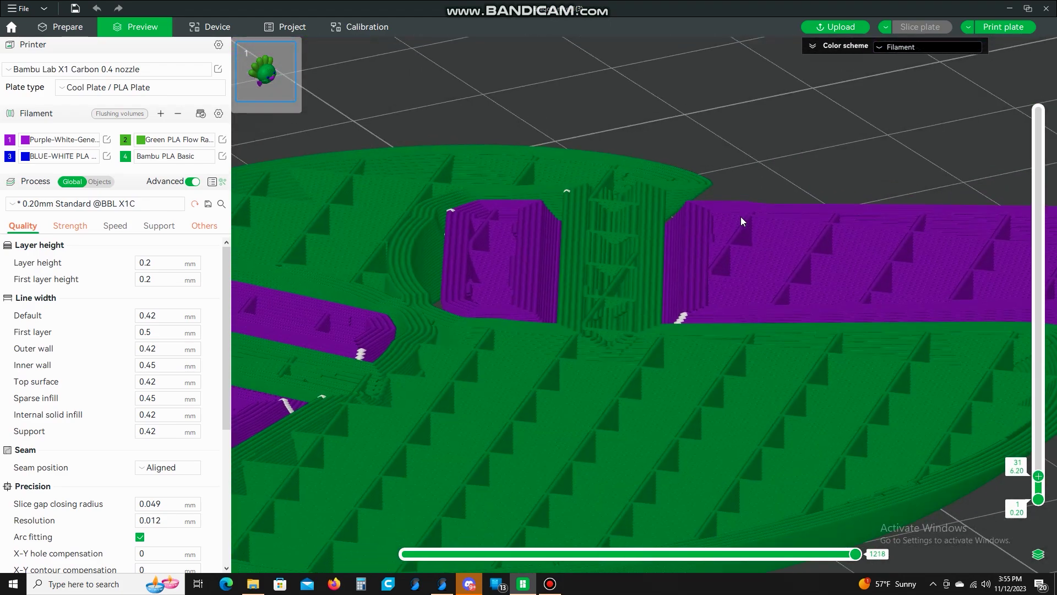
# Follow the green hinge bar's build-up across the purple part, advancing the preview to layer 68
pyautogui.press('Up')
pyautogui.press('Up')
pyautogui.press('Up')
pyautogui.press('Up')
pyautogui.press('Up')
pyautogui.press('Up')
pyautogui.press('Up')
pyautogui.press('Up')
pyautogui.press('Up')
pyautogui.press('Up')
pyautogui.press('Up')
pyautogui.press('Up')
pyautogui.press('Up')
pyautogui.press('Up')
pyautogui.press('Up')
pyautogui.press('Up')
pyautogui.press('Up')
pyautogui.press('Up')
pyautogui.press('Up')
pyautogui.press('Up')
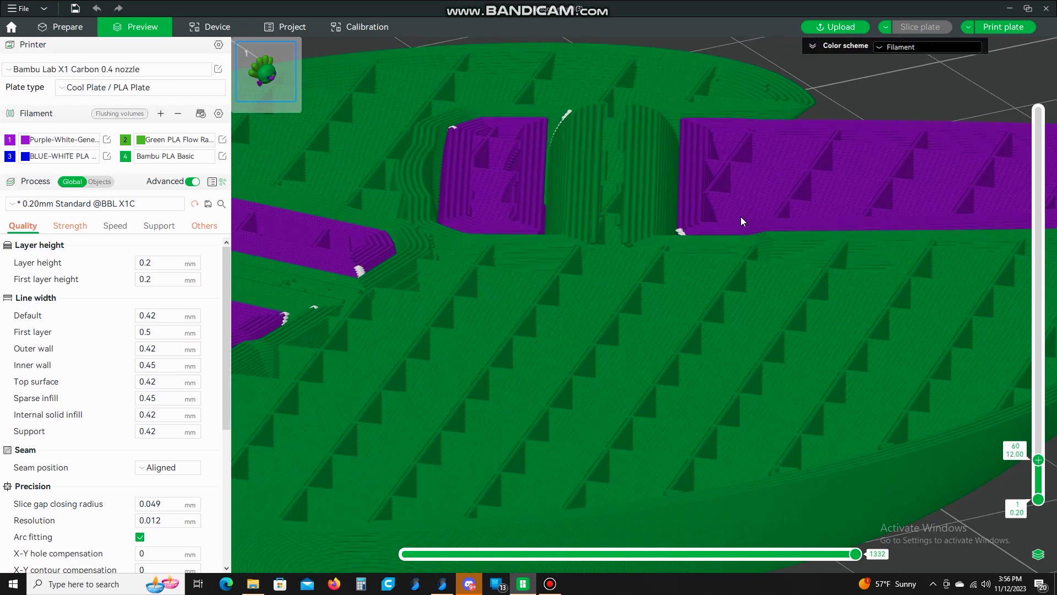
pyautogui.press('Up')
pyautogui.press('Up')
pyautogui.moveTo(741, 217); pyautogui.dragTo(734, 302)
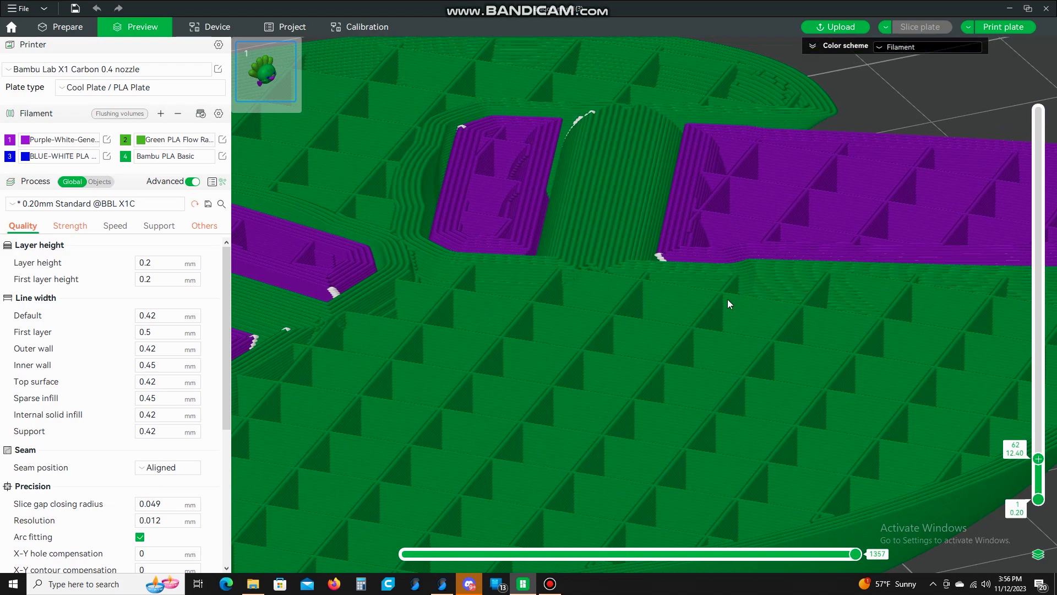
pyautogui.press('Up')
pyautogui.press('Up')
pyautogui.press('Up')
pyautogui.press('Up')
pyautogui.press('Up')
pyautogui.press('Up')
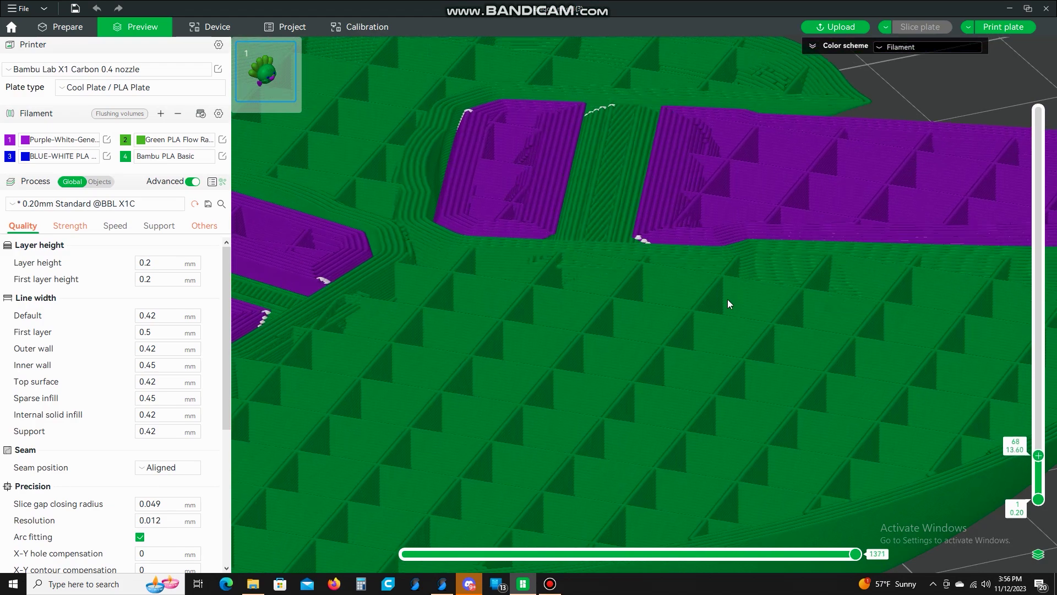
# Examine from a low angle how the purple part closes over the green hinge bar, advancing to layer 97
pyautogui.moveTo(744, 292); pyautogui.dragTo(744, 282)
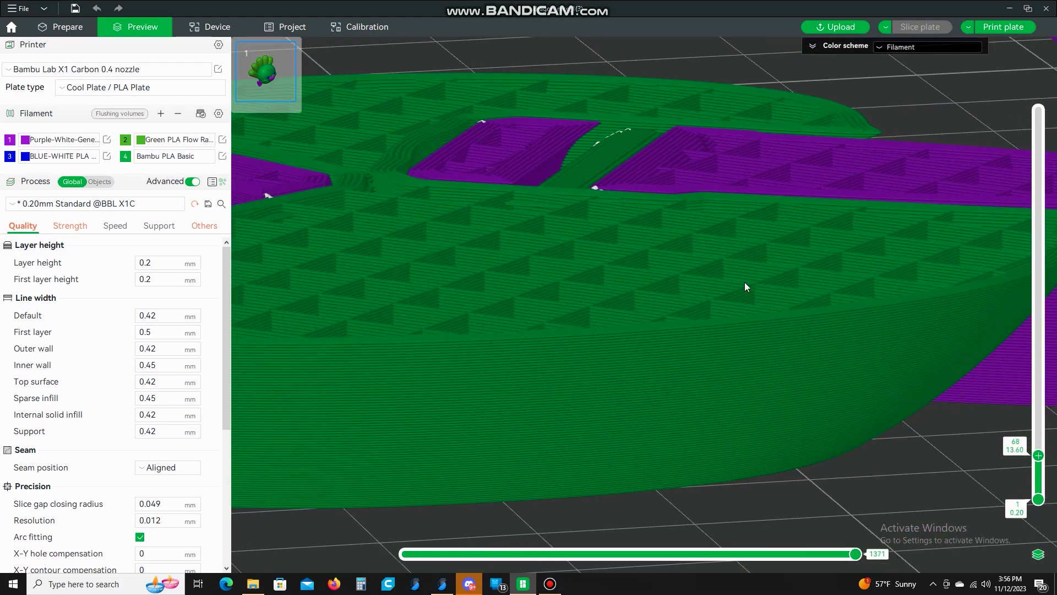
pyautogui.press('Up')
pyautogui.press('Up')
pyautogui.press('Up')
pyautogui.press('Up')
pyautogui.press('Up')
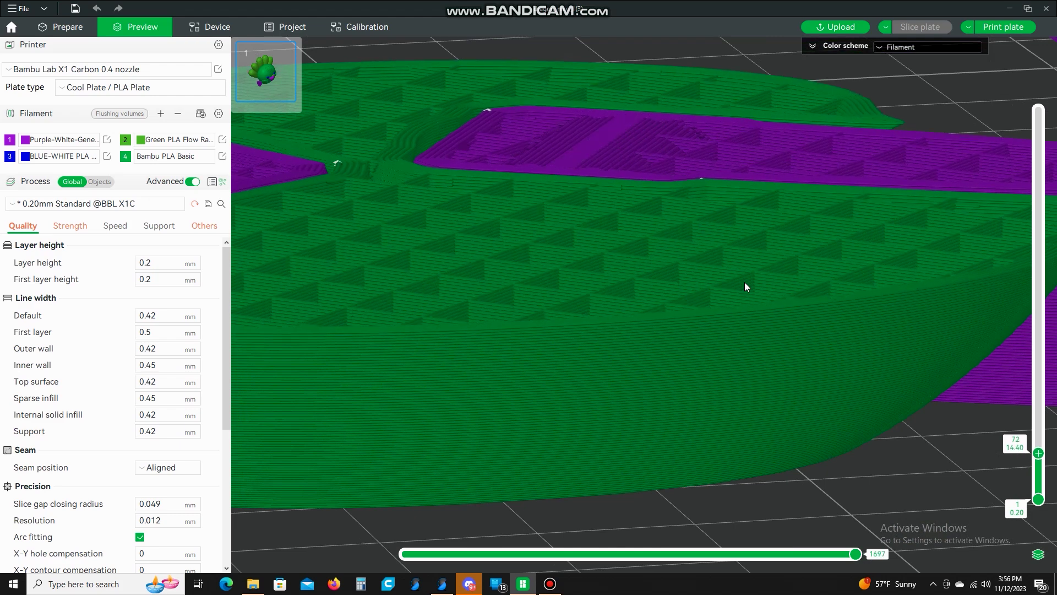
pyautogui.press('Up')
pyautogui.press('Up')
pyautogui.press('Up')
pyautogui.press('Up')
pyautogui.press('Up')
pyautogui.press('Up')
pyautogui.press('Up')
pyautogui.press('Up')
pyautogui.press('Up')
pyautogui.press('Up')
pyautogui.press('Up')
pyautogui.press('Up')
pyautogui.press('Up')
pyautogui.press('Up')
pyautogui.press('Up')
pyautogui.press('Up')
pyautogui.press('Up')
pyautogui.press('Up')
pyautogui.press('Up')
pyautogui.press('Up')
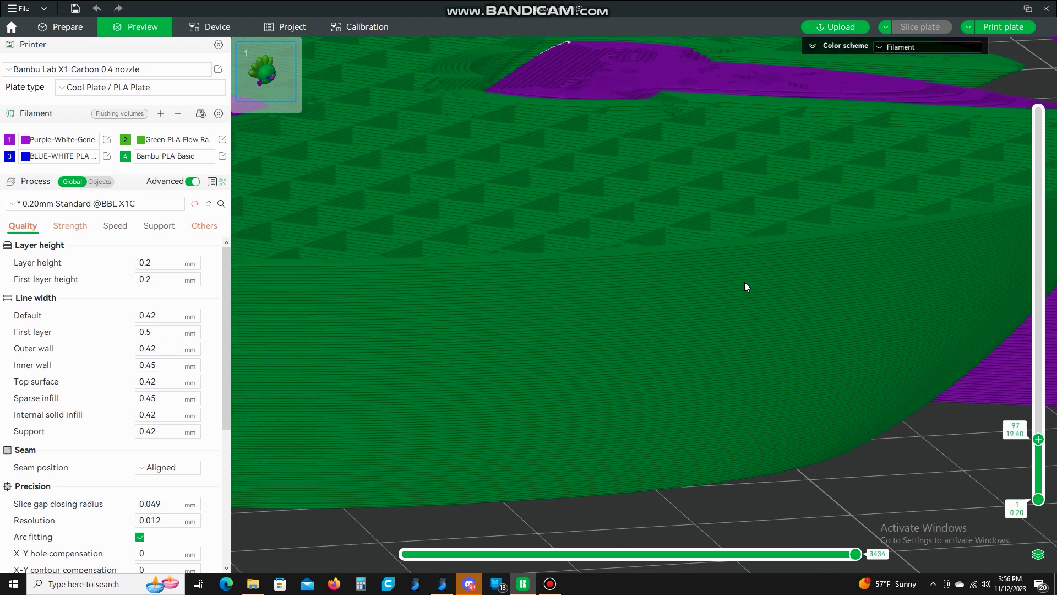